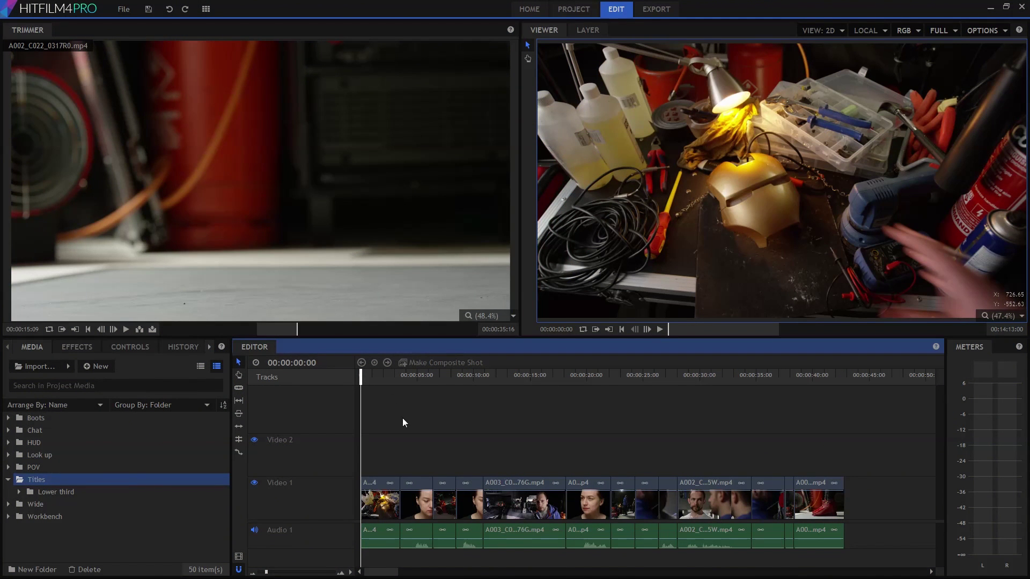
- Play the edit from about two seconds in and stop on the garage shot at 00:00:22:03
left_click(386, 380)
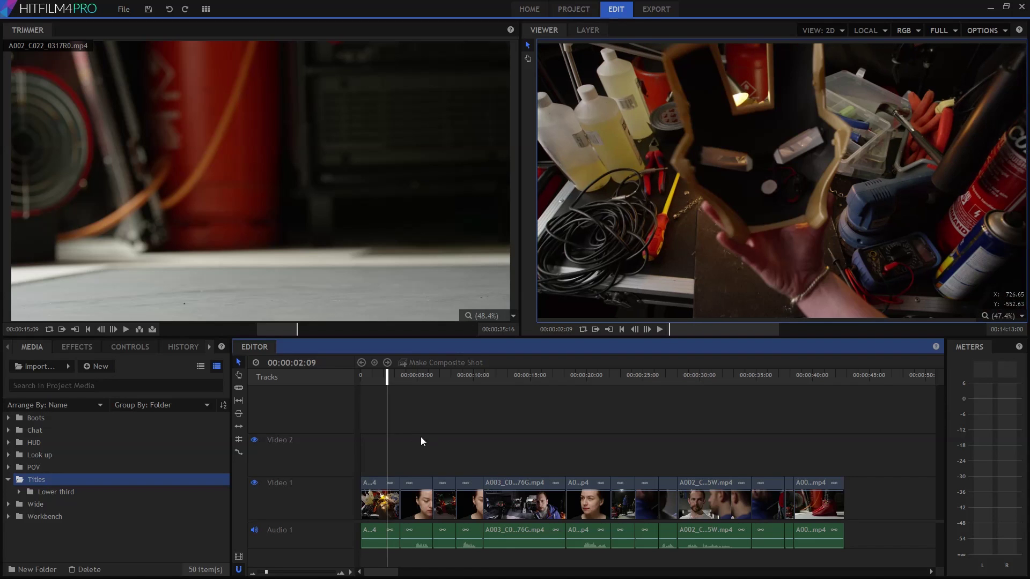
key("space")
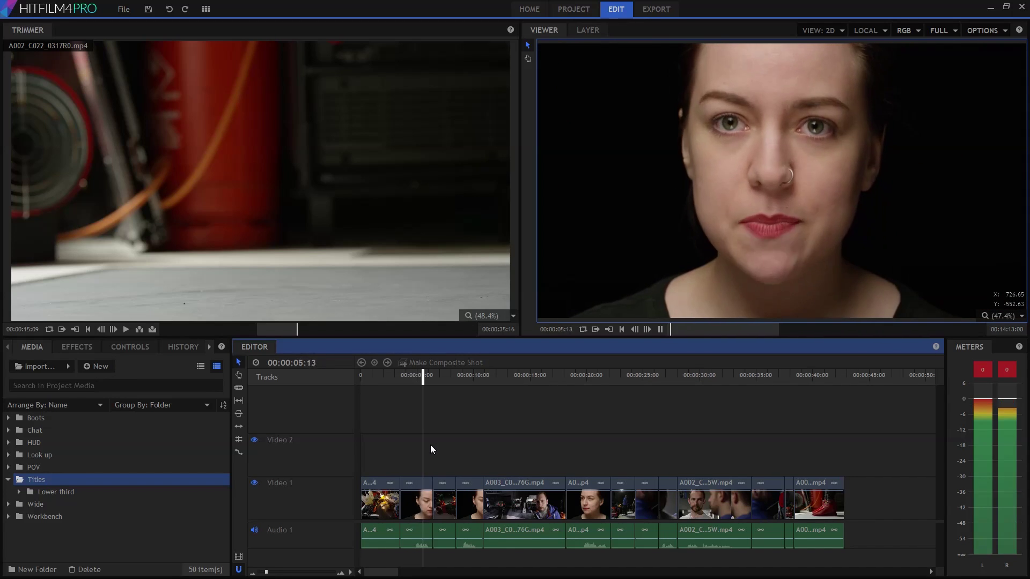
left_click(610, 378)
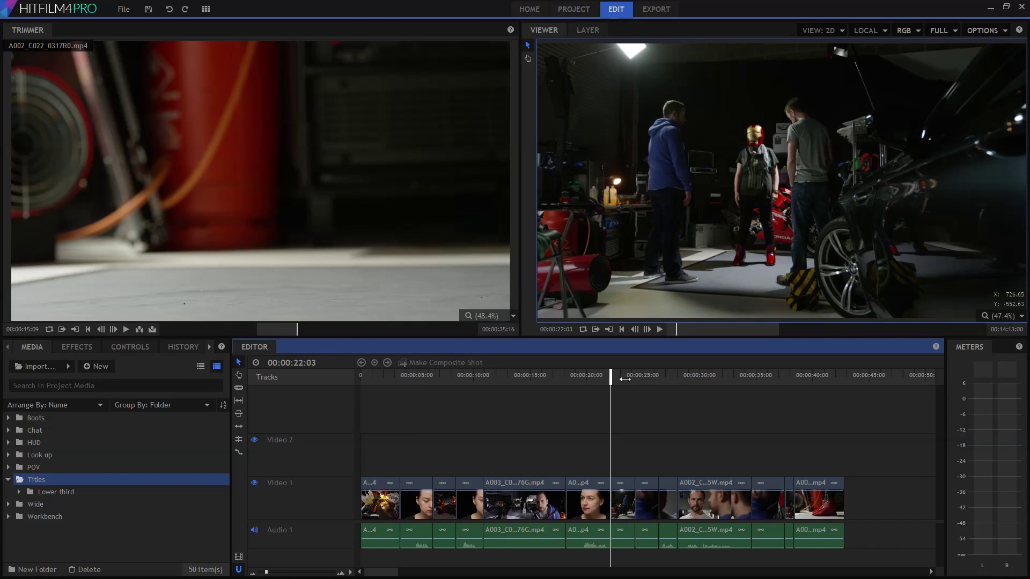
left_click(110, 368)
- Create a new composite shot named Location
left_click(110, 385)
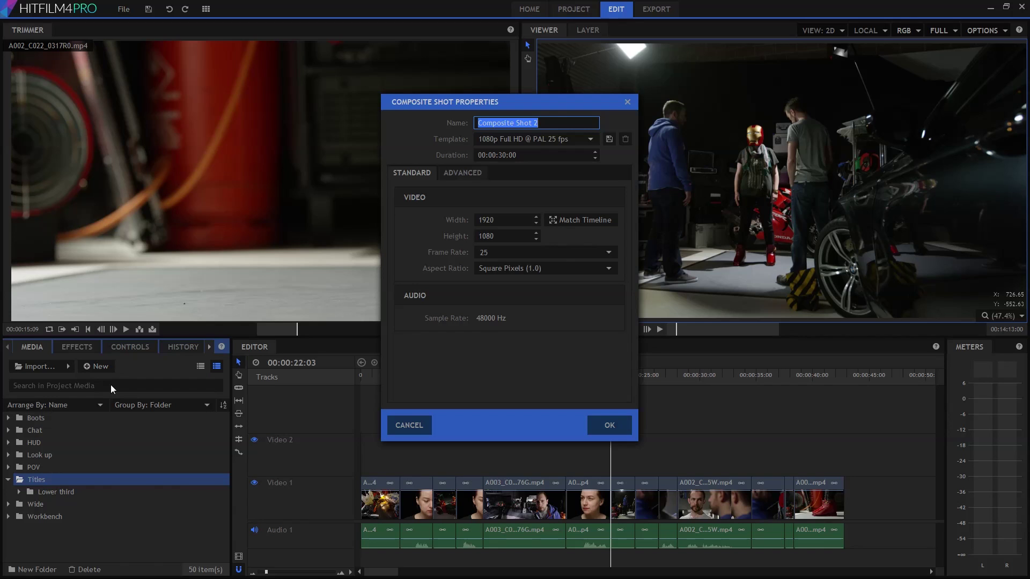
type("Location")
key("Return")
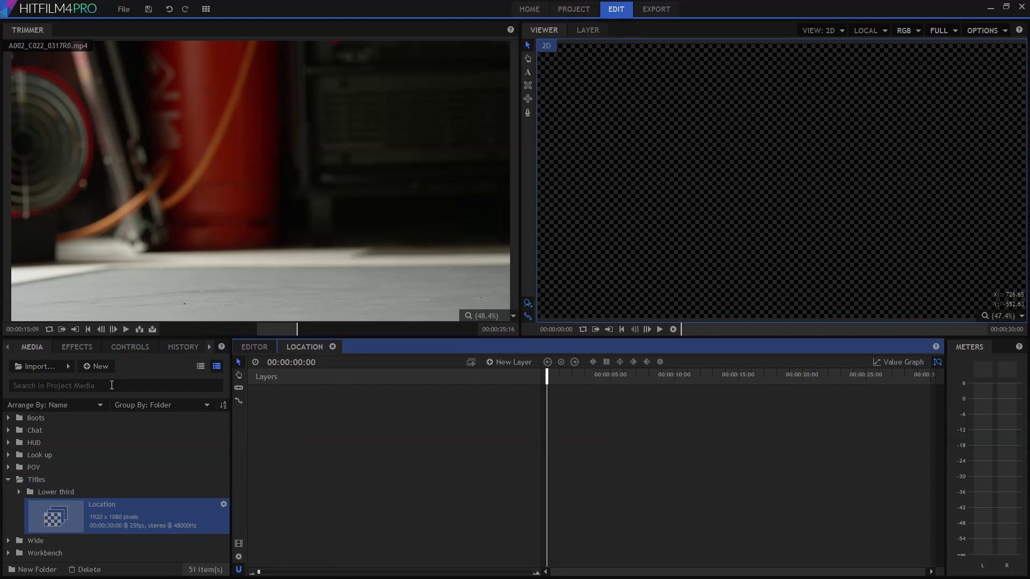
- Add a 'Back at the lab...' text box in Lato Black at size 128
key("t")
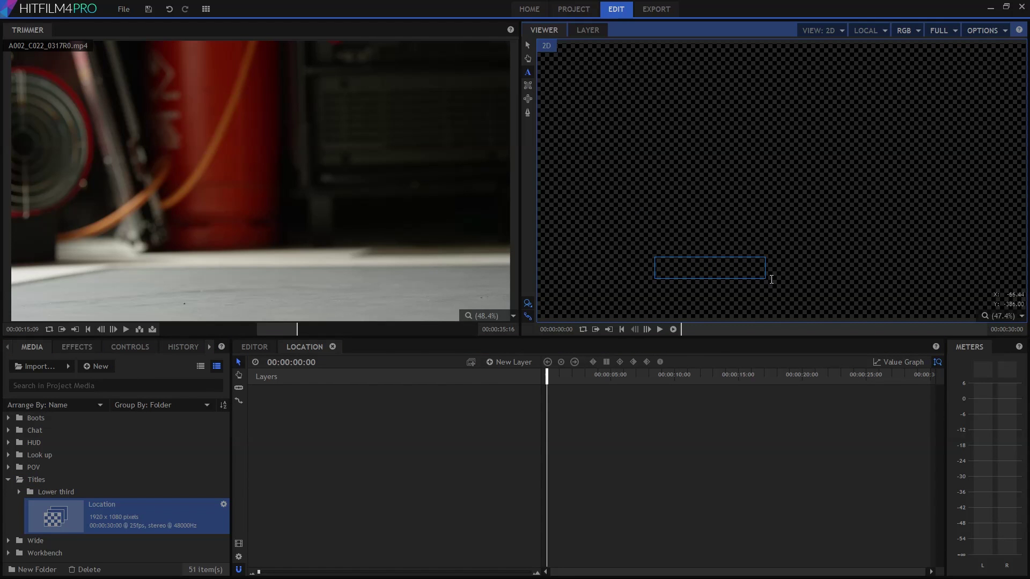
left_click_drag(890, 303, 905, 301)
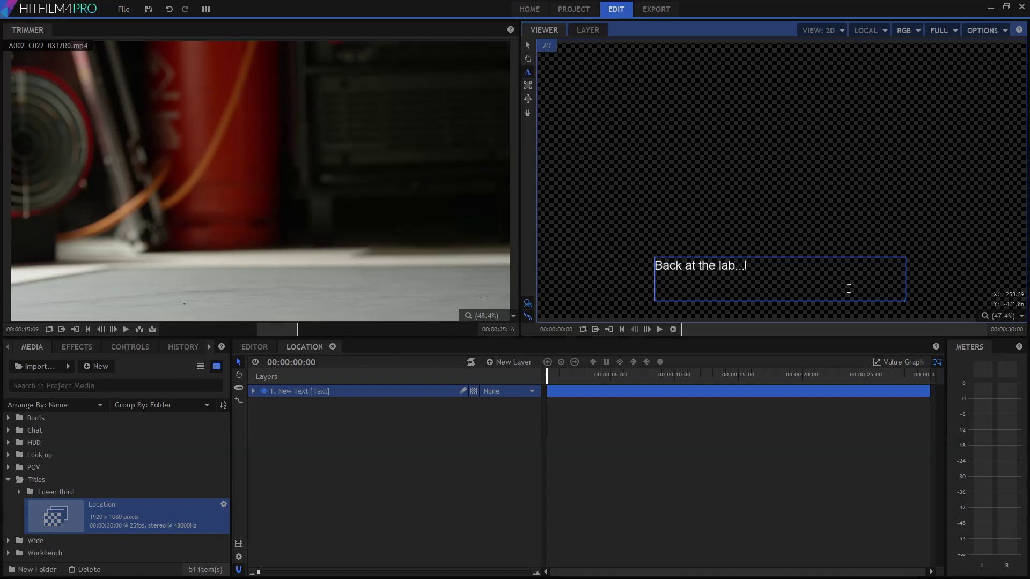
left_click(211, 347)
left_click(193, 347)
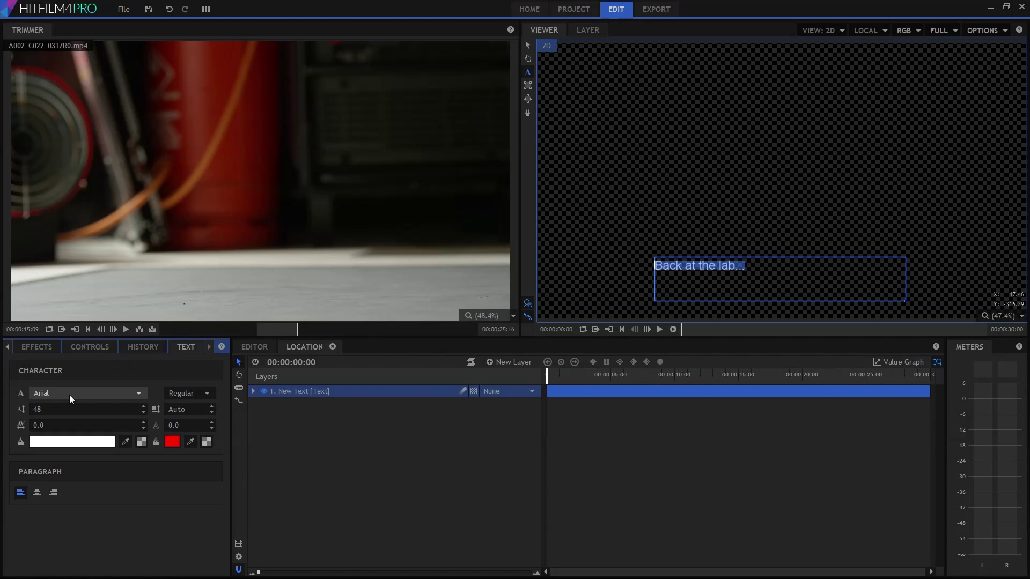
left_click(69, 395)
left_click(67, 396)
left_click_drag(57, 412, 55, 412)
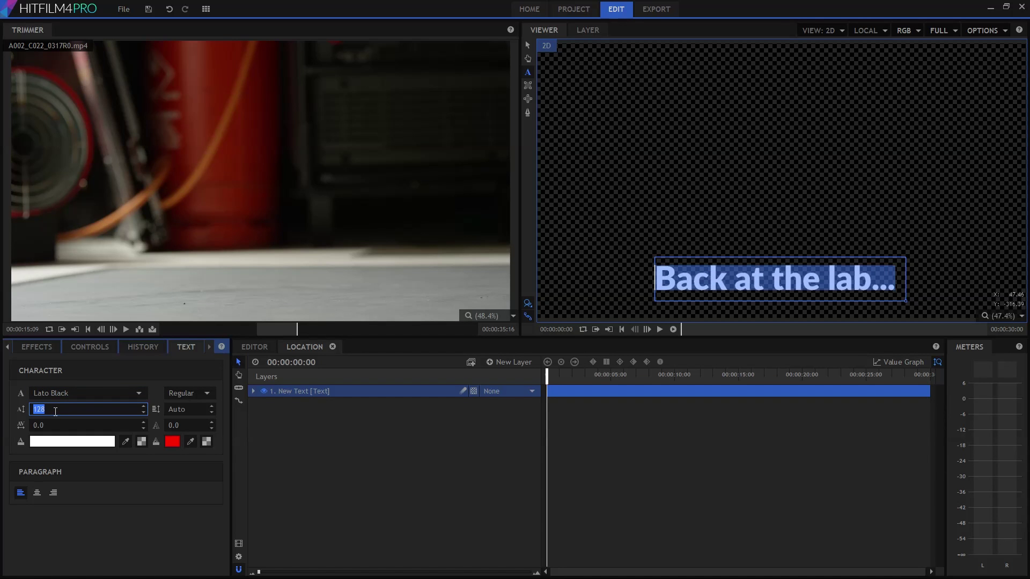
left_click(257, 349)
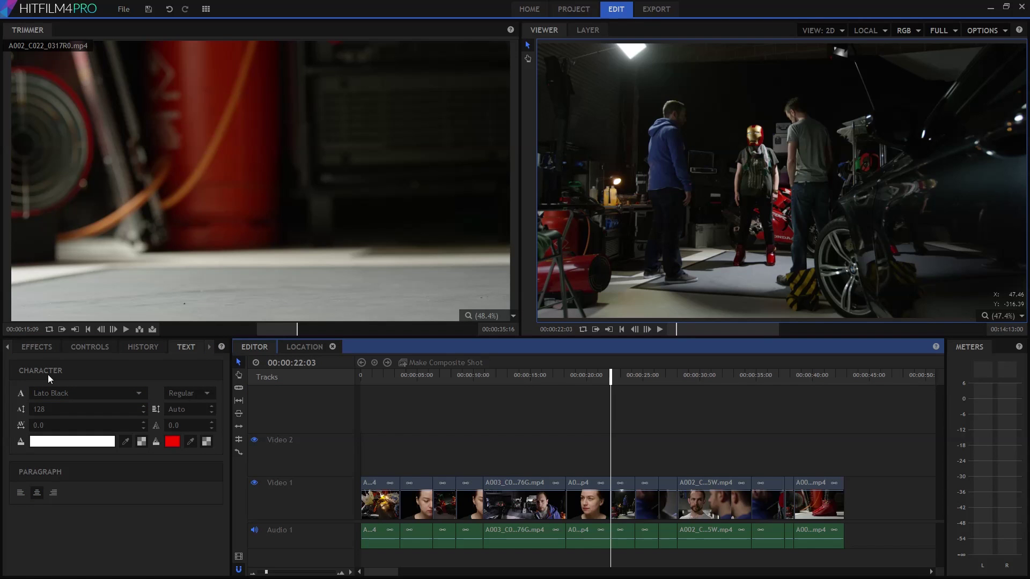
- Place the Location title on Video 2 at 00:00:22:03, above the garage shot
left_click(12, 347)
left_click(28, 349)
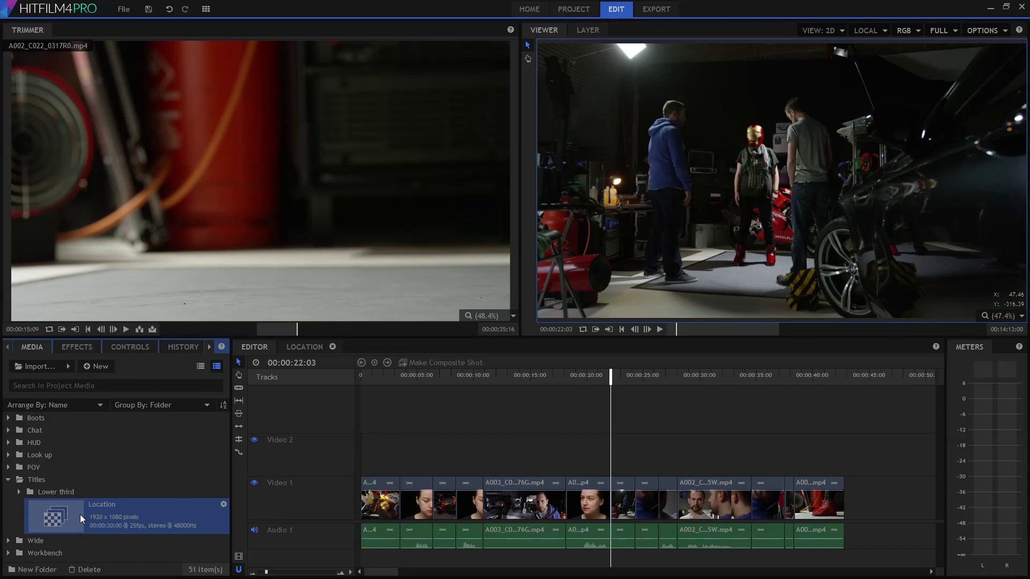
left_click_drag(80, 514, 609, 474)
- Slice the Location clip shortly after its start and delete the leftover part
key("c")
left_click(636, 462)
key("v")
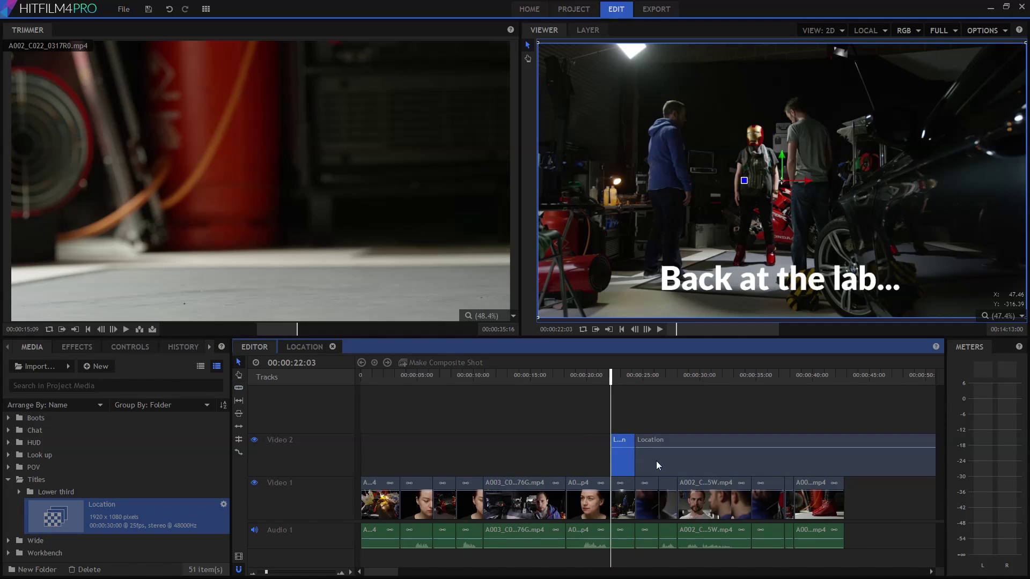
left_click(656, 461)
key("Delete")
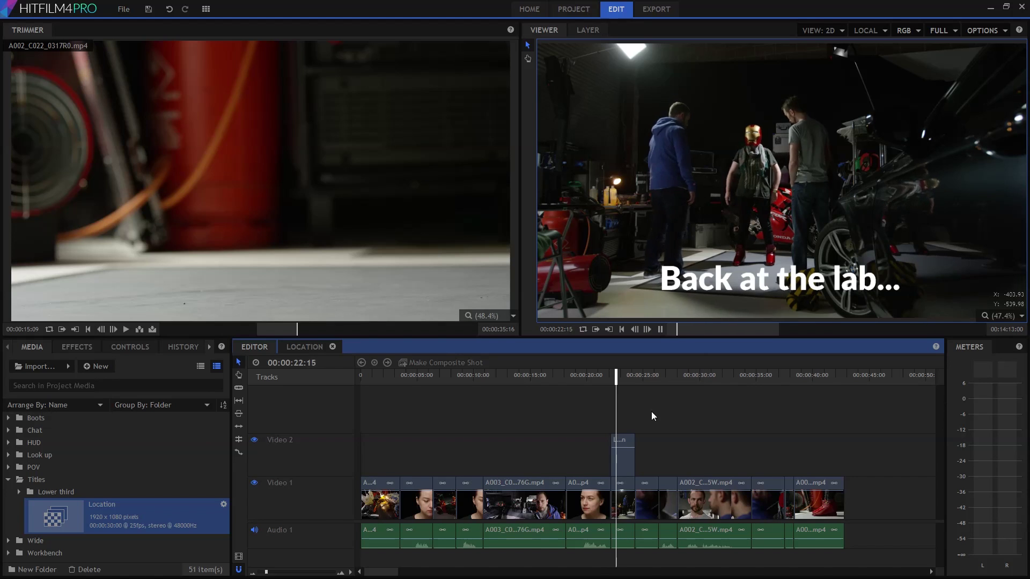
key("space")
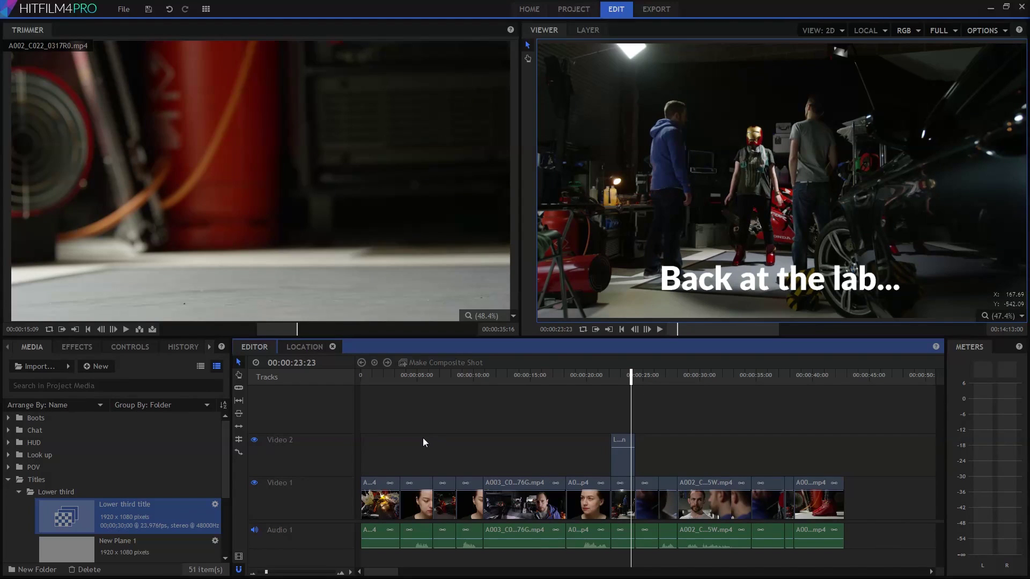
left_click(126, 506)
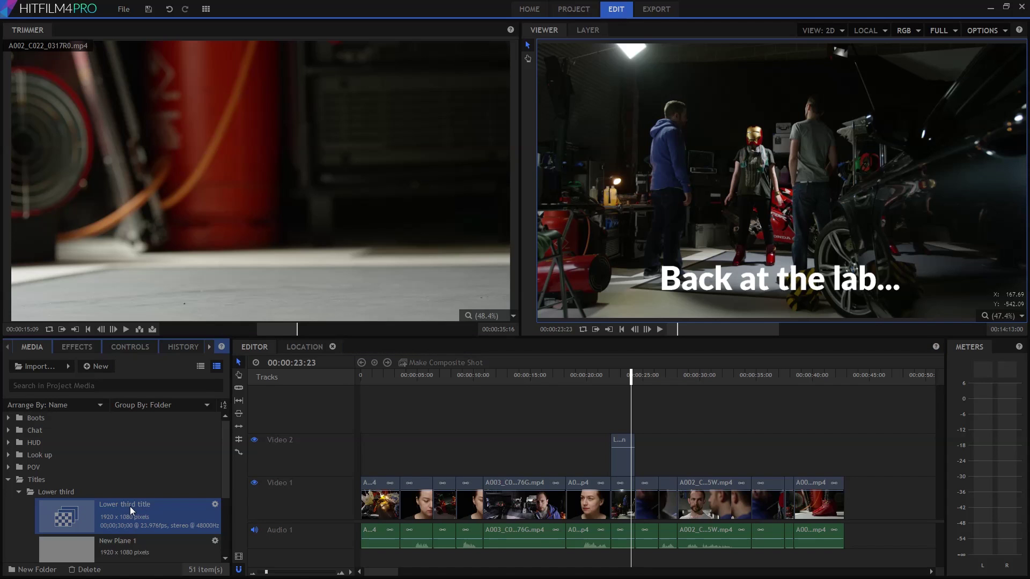
- Open the Lower third title composite and make its grey plane layer visible
double_click(130, 506)
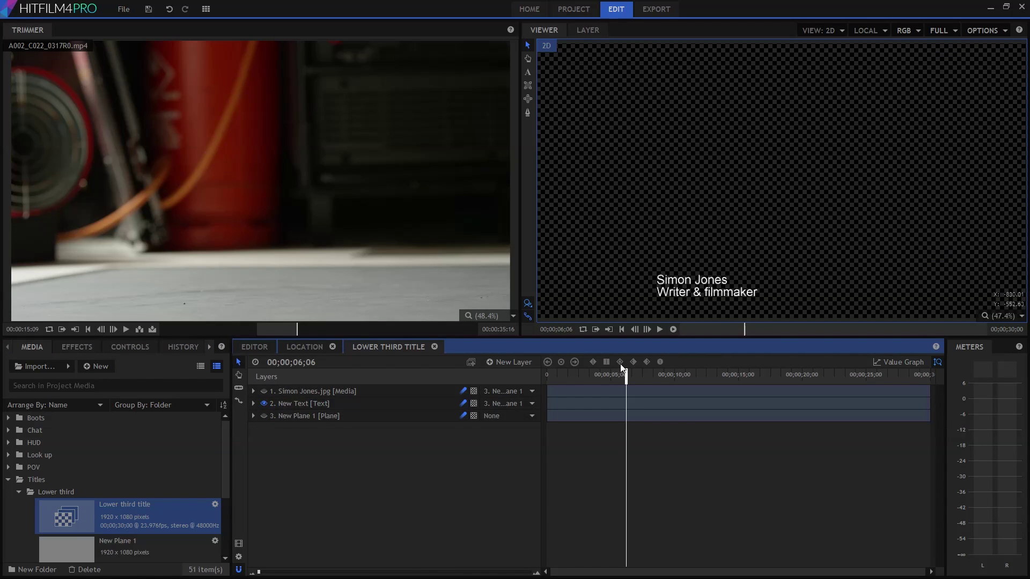
left_click(328, 405)
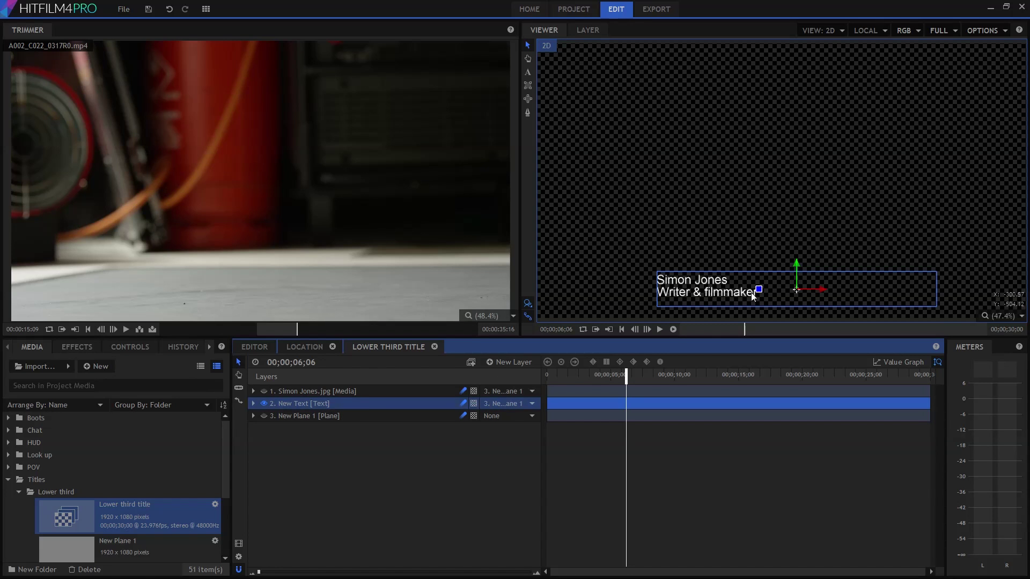
left_click(264, 416)
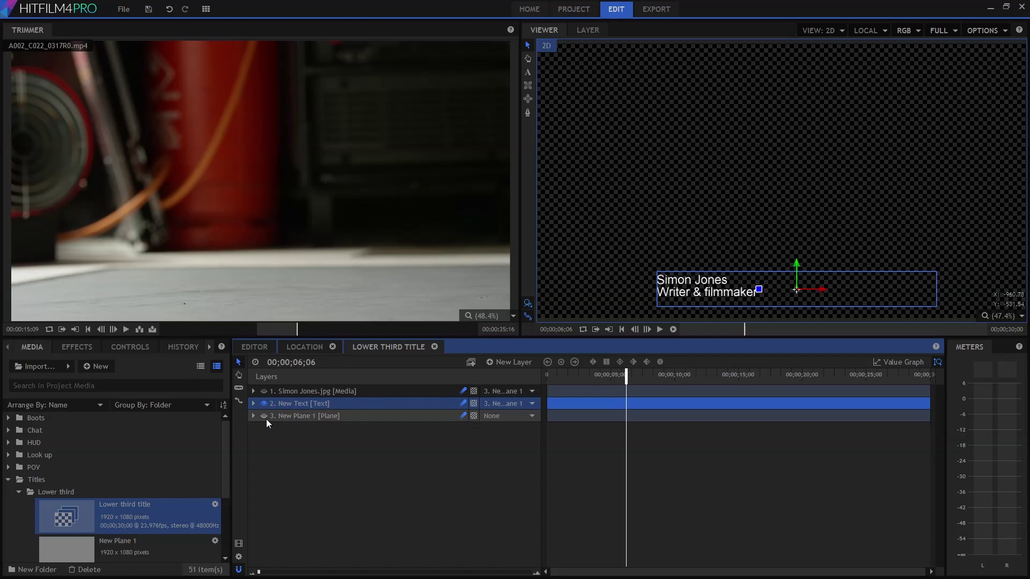
left_click(324, 419)
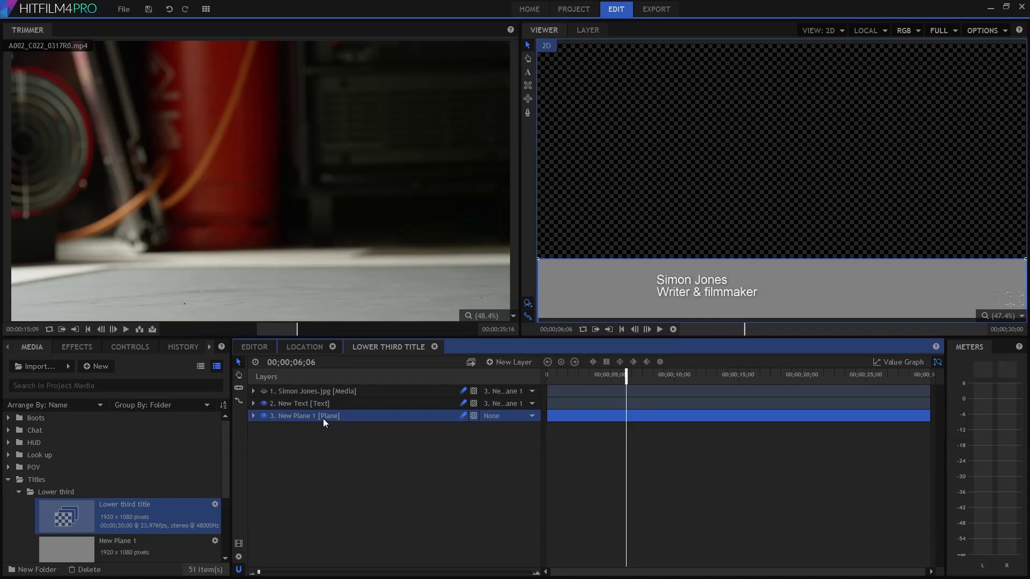
- Make the portrait photo layer visible and move it up slightly in the viewer
left_click(264, 391)
left_click(295, 391)
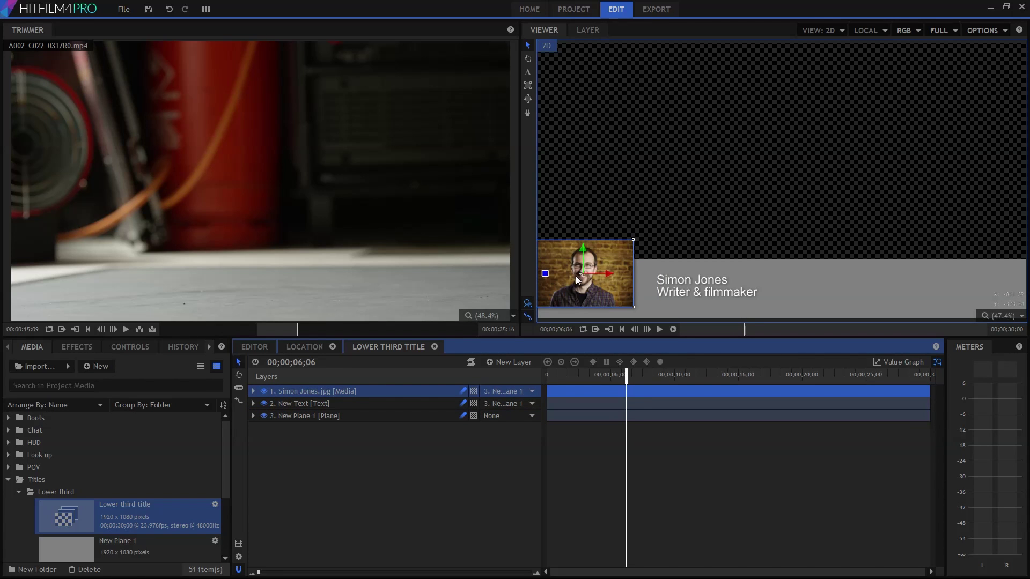
left_click_drag(578, 276, 585, 266)
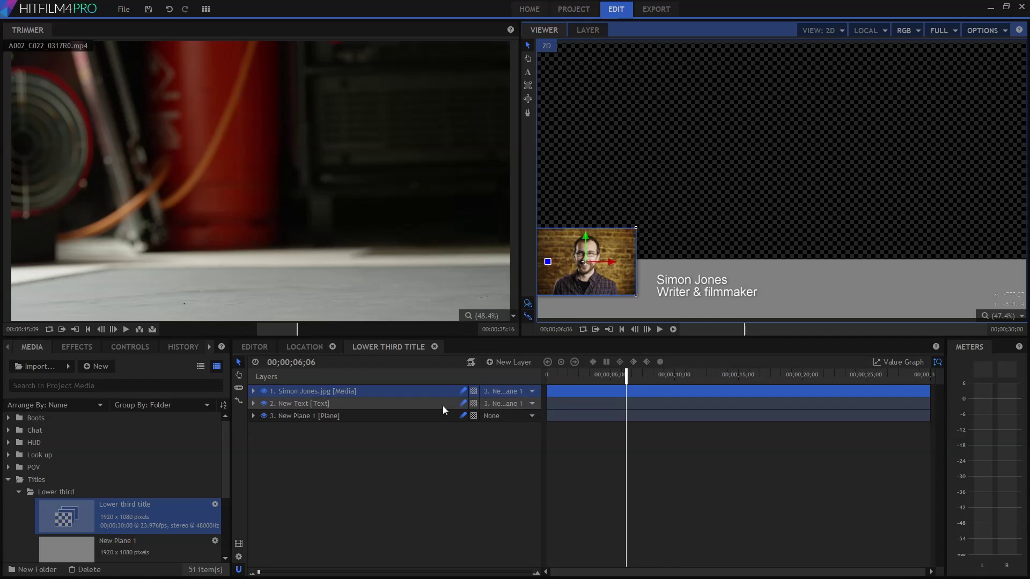
left_click(331, 413)
- Enable Color Gradient, Fractal Noise and Heat Distortion on the plane, scrubbing to preview the distortion
left_click(116, 347)
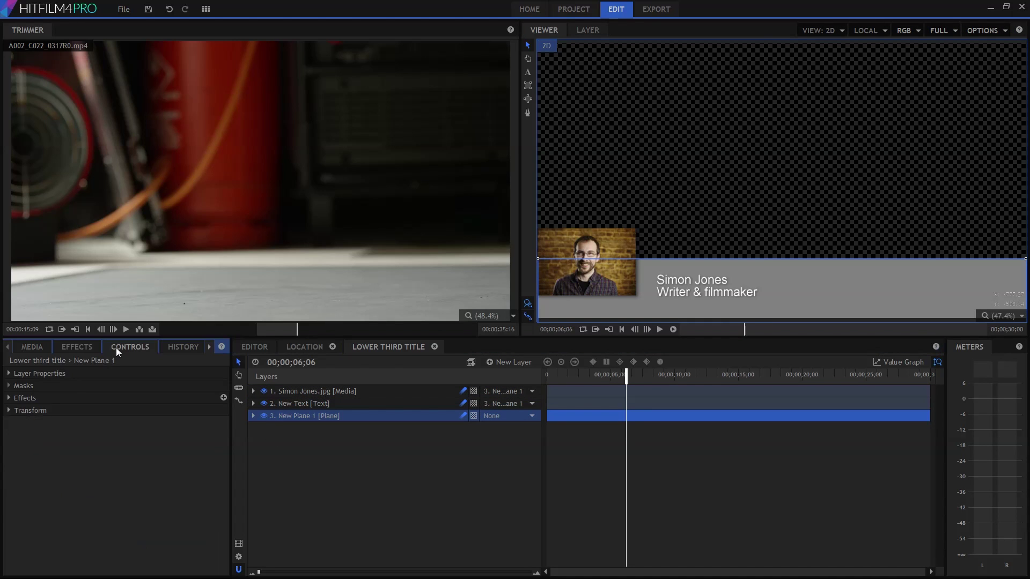
left_click(22, 398)
left_click(29, 410)
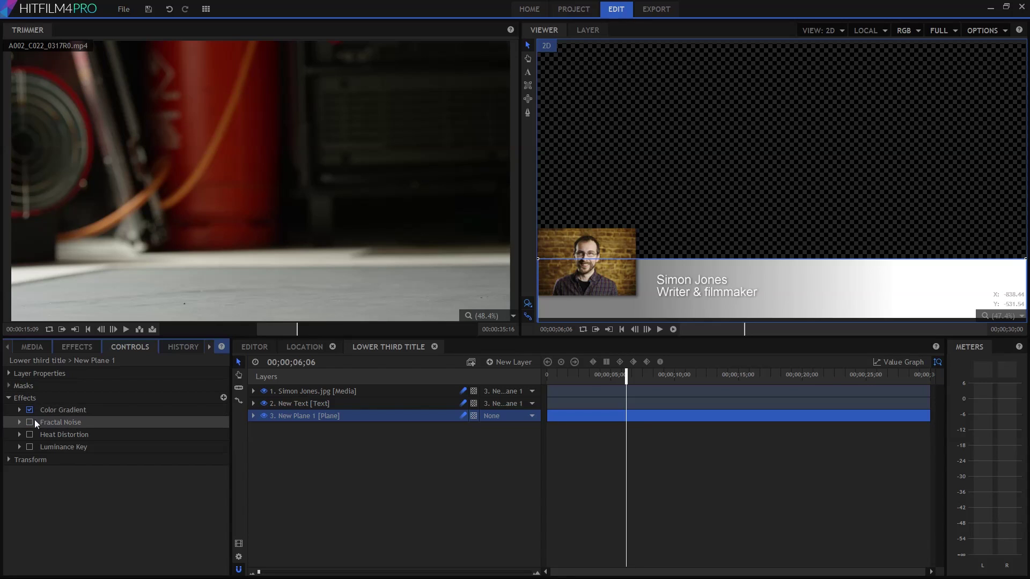
left_click(30, 423)
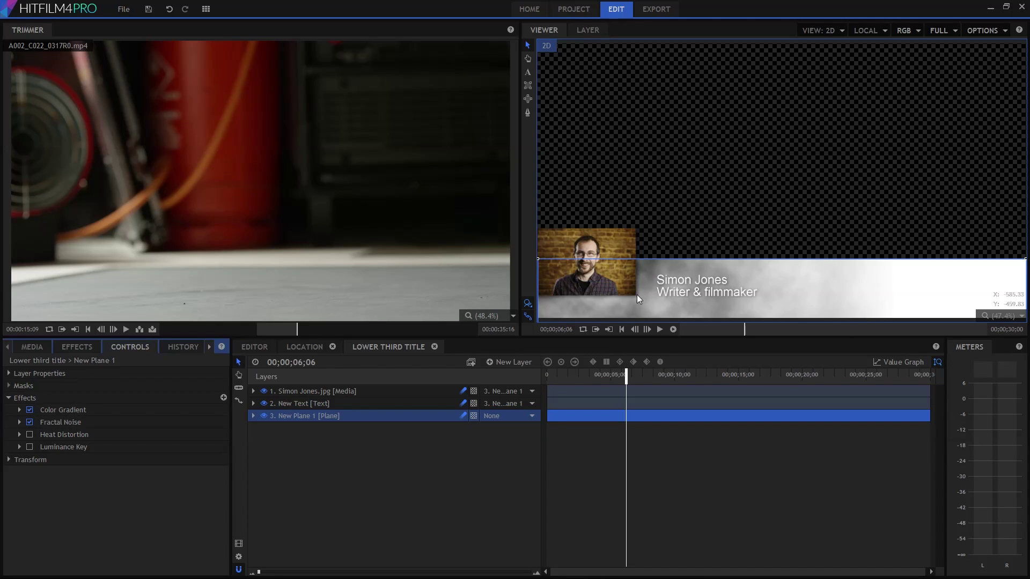
left_click(625, 375)
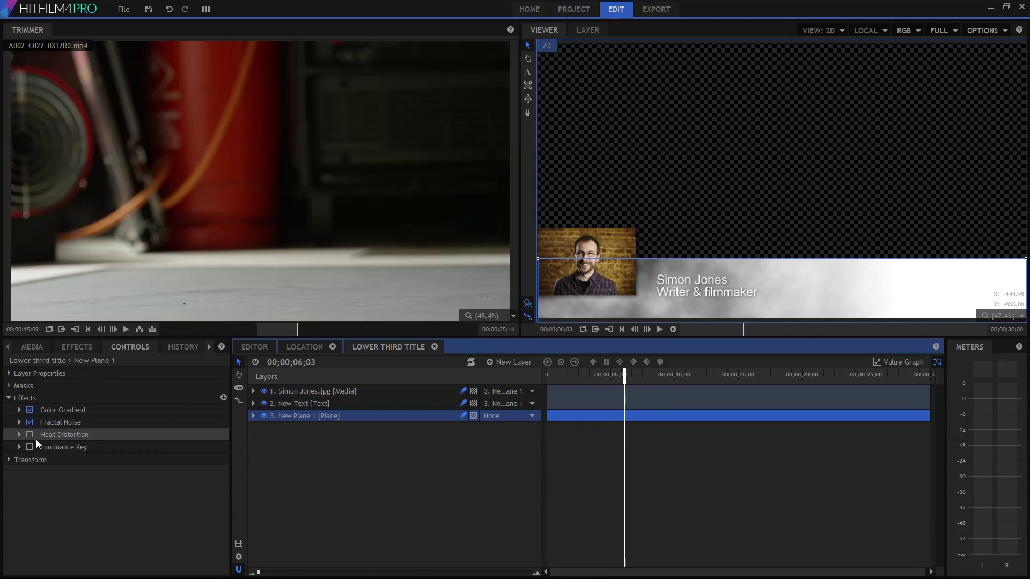
left_click(30, 435)
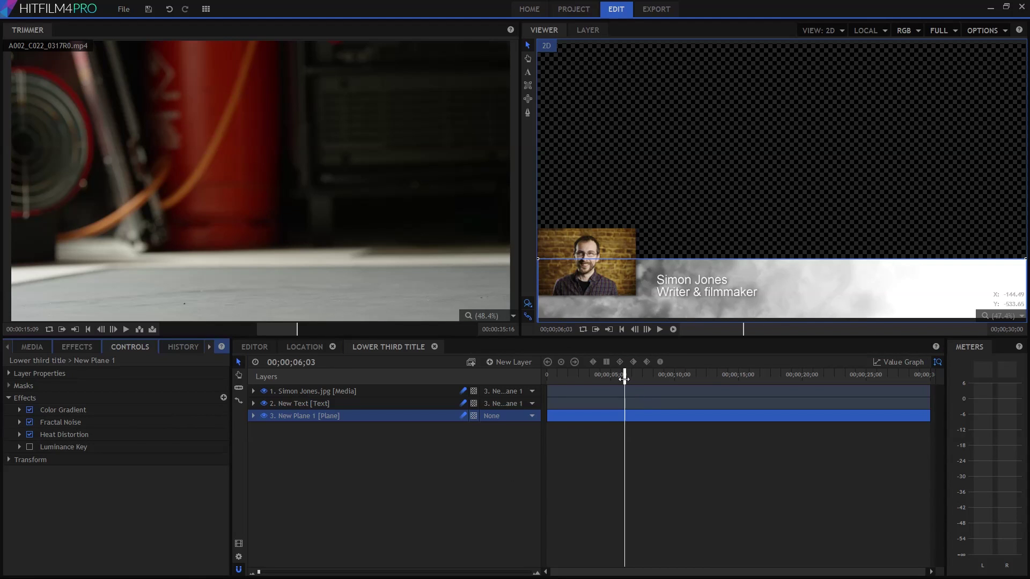
left_click_drag(624, 379, 626, 381)
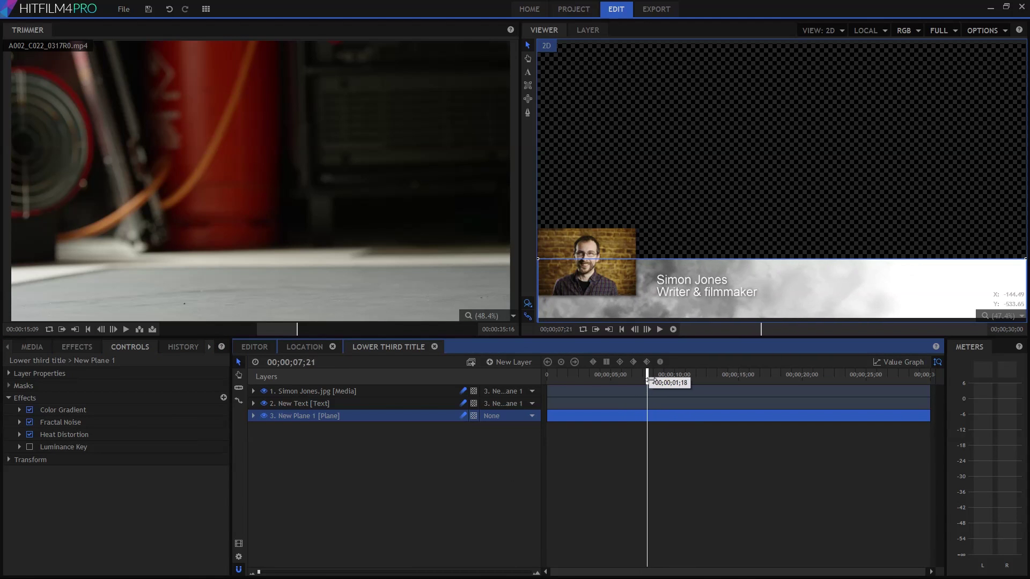
left_click_drag(660, 380, 711, 380)
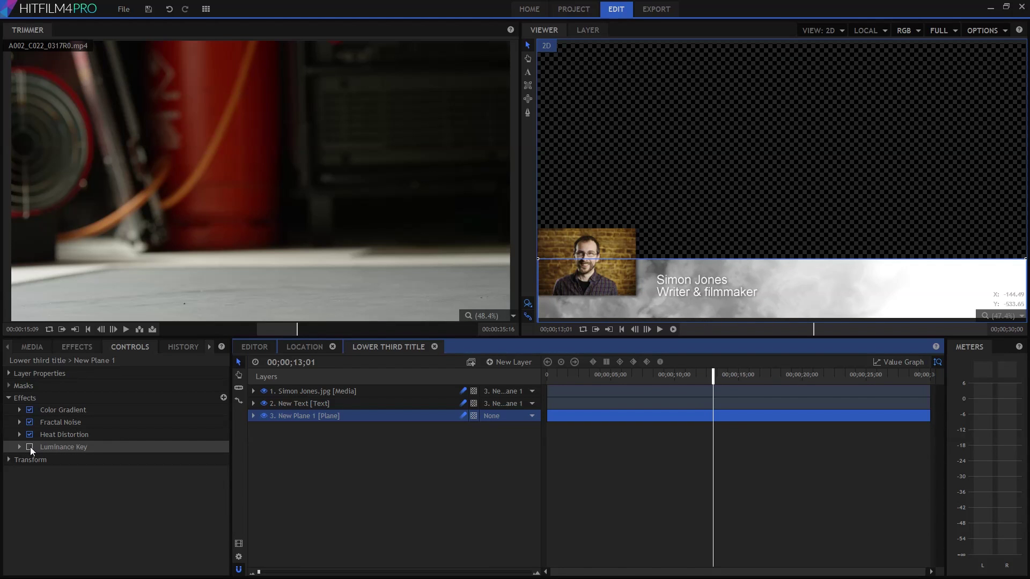
- Enable Luminance Key so the bright cloud areas turn transparent, then play the lower third
left_click(30, 447)
left_click_drag(628, 378, 674, 377)
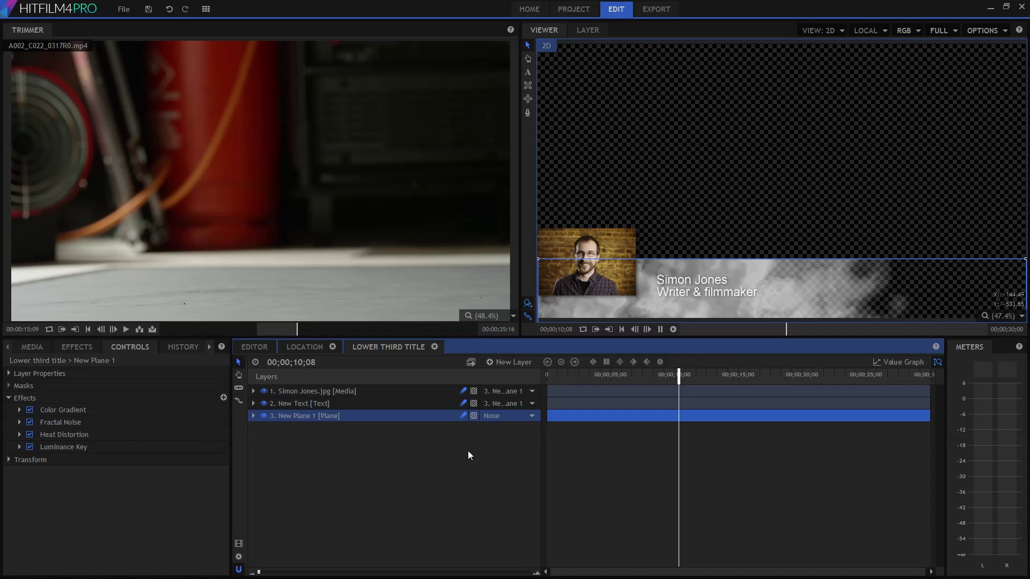
left_click_drag(571, 377, 516, 375)
key("space")
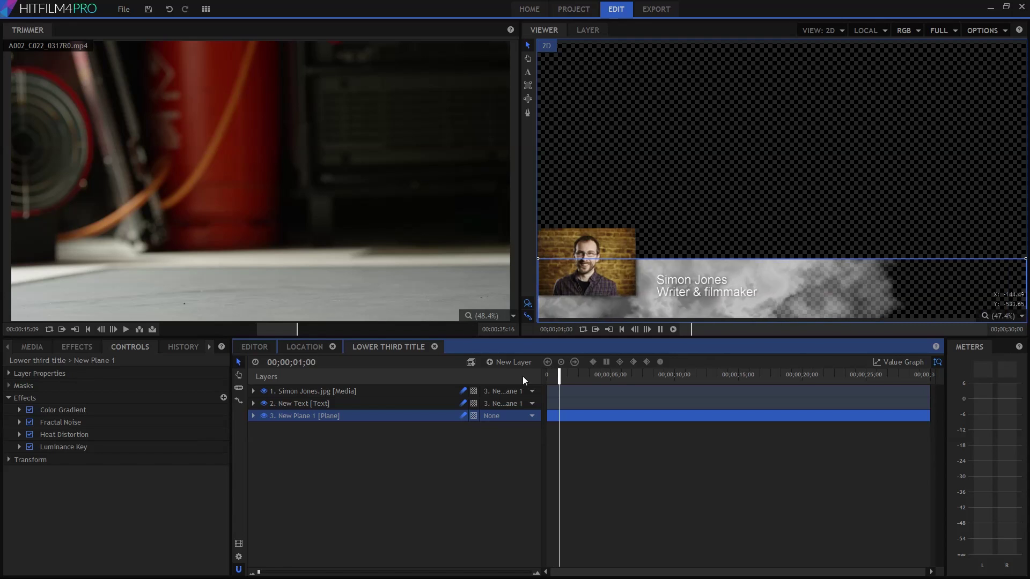
- Drop the Lower third title onto Video 2 above the interview shot and play it
left_click(254, 347)
left_click(32, 346)
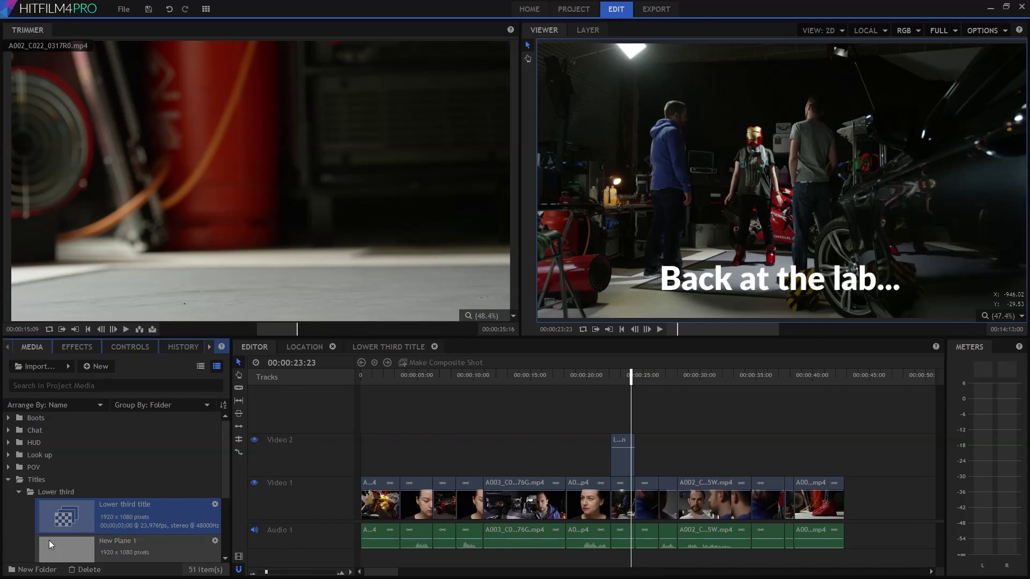
left_click_drag(82, 527, 688, 456)
left_click(671, 376)
key("space")
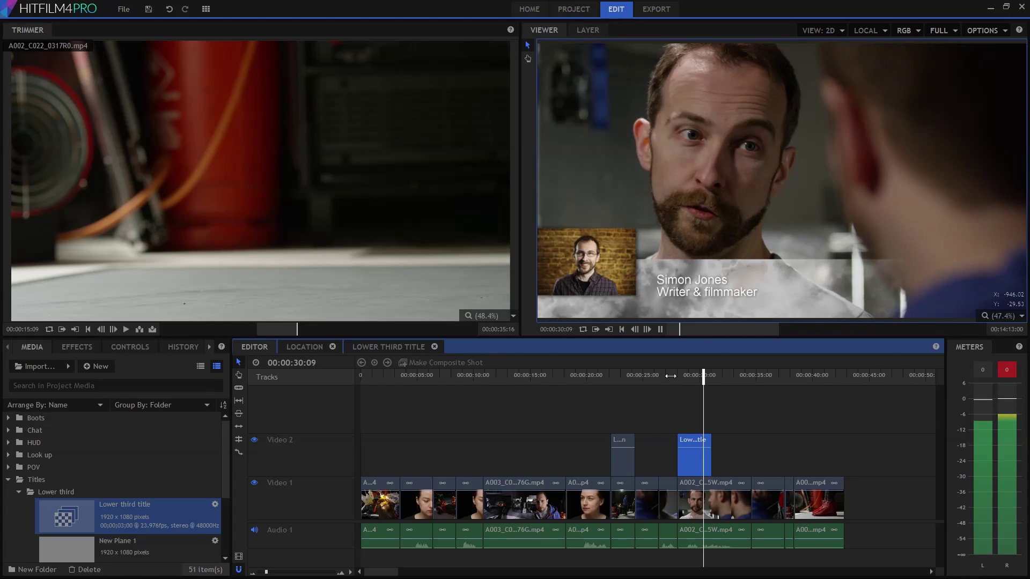
- Change the lower third's second line to 'Hilarious chap'
double_click(694, 440)
left_click(529, 72)
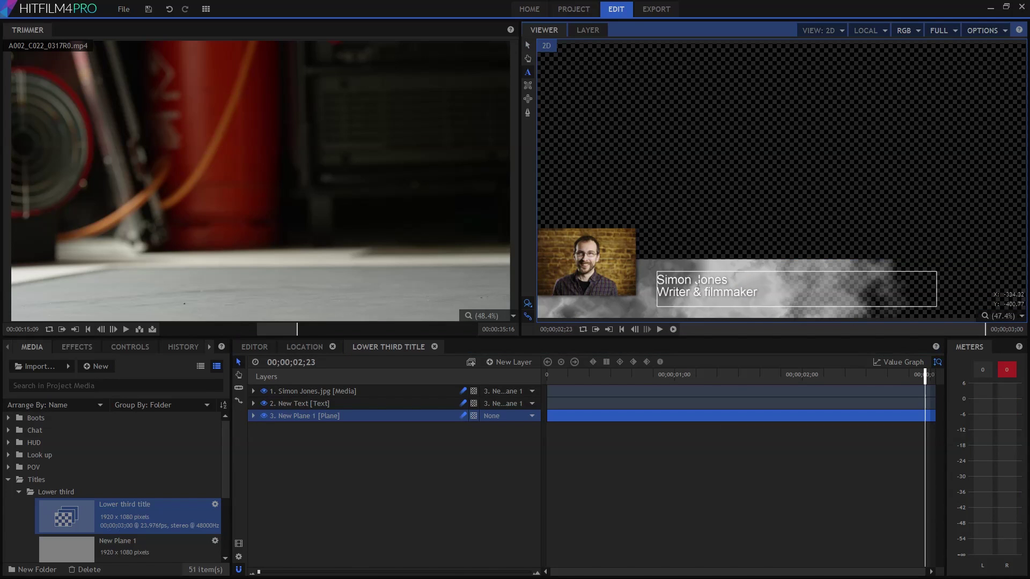
left_click_drag(693, 293, 759, 292)
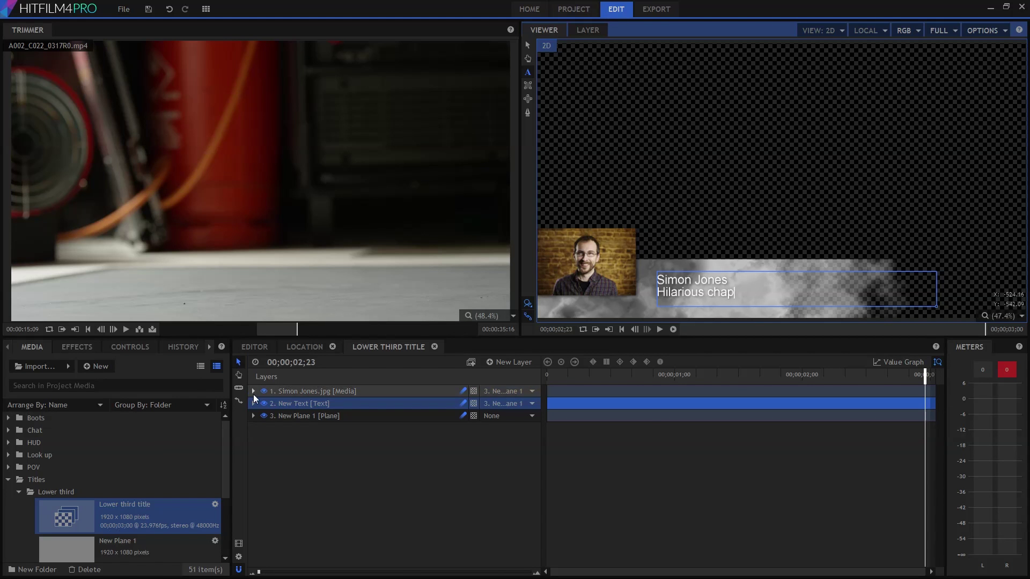
left_click(258, 347)
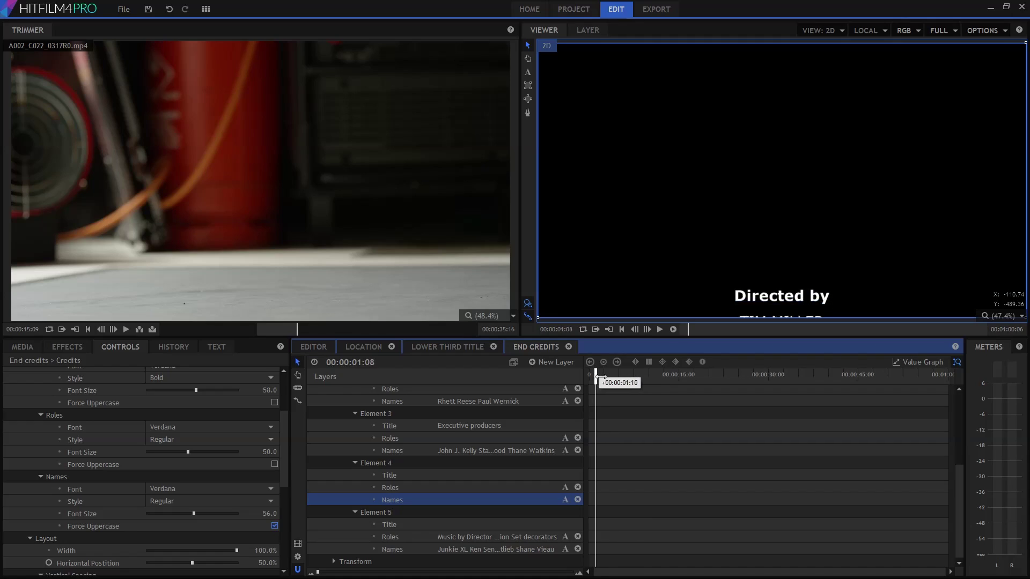
- Title the fourth credits element Cast and paste the role names from spreadsheet column A
left_click_drag(601, 377, 680, 378)
double_click(445, 475)
type("Cast")
left_click(565, 487)
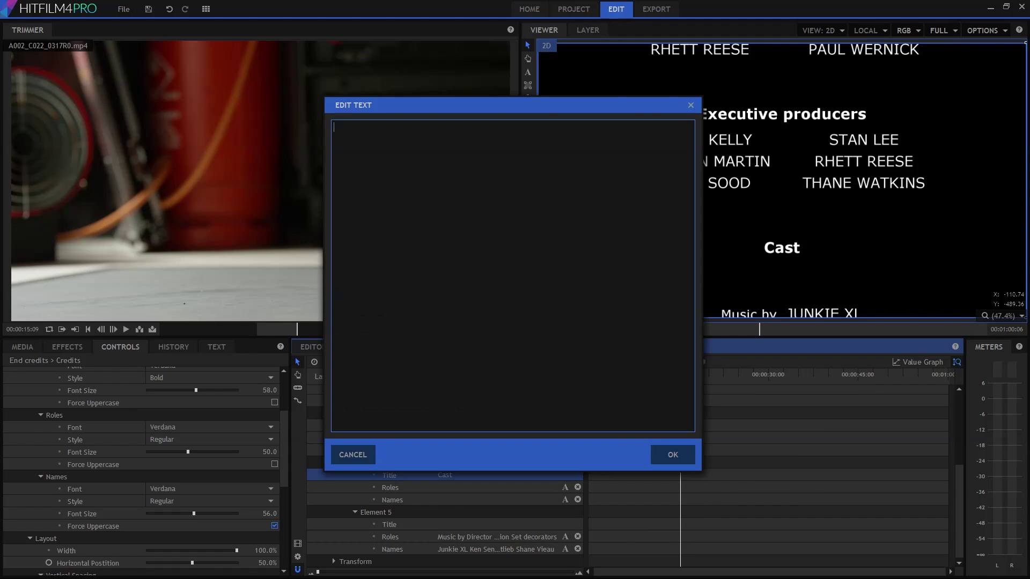
key("alt+Tab")
left_click_drag(674, 249, 671, 408)
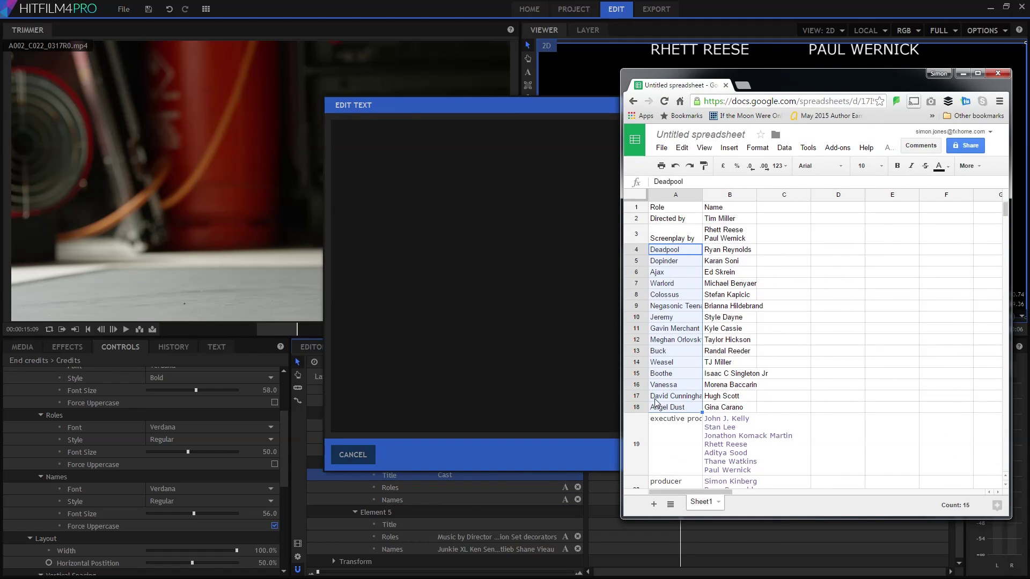
key("alt+Tab")
left_click(673, 454)
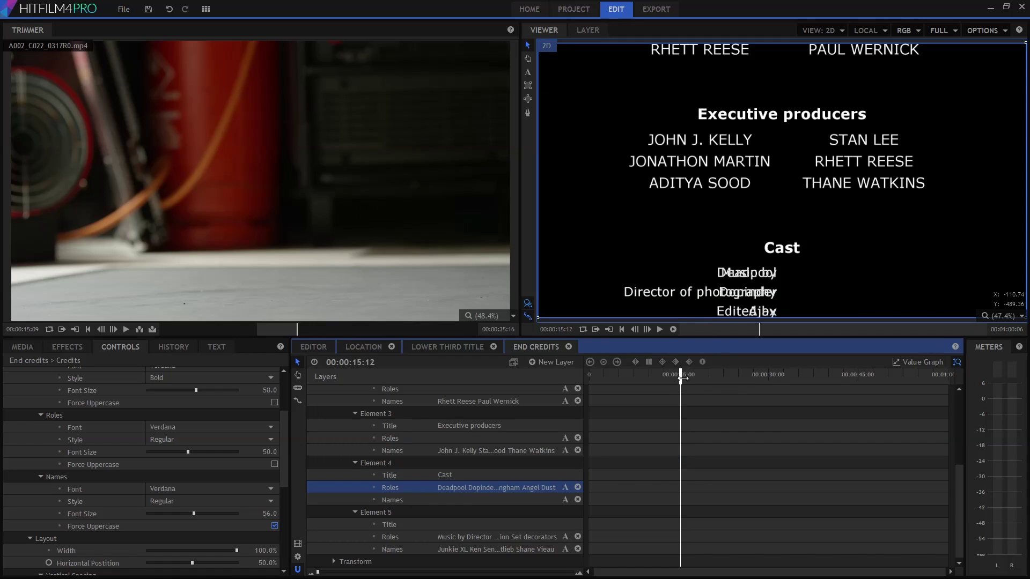
- Paste the actor names from spreadsheet column B into the Names text
key("alt+Tab")
left_click_drag(727, 249, 717, 412)
key("ctrl+c")
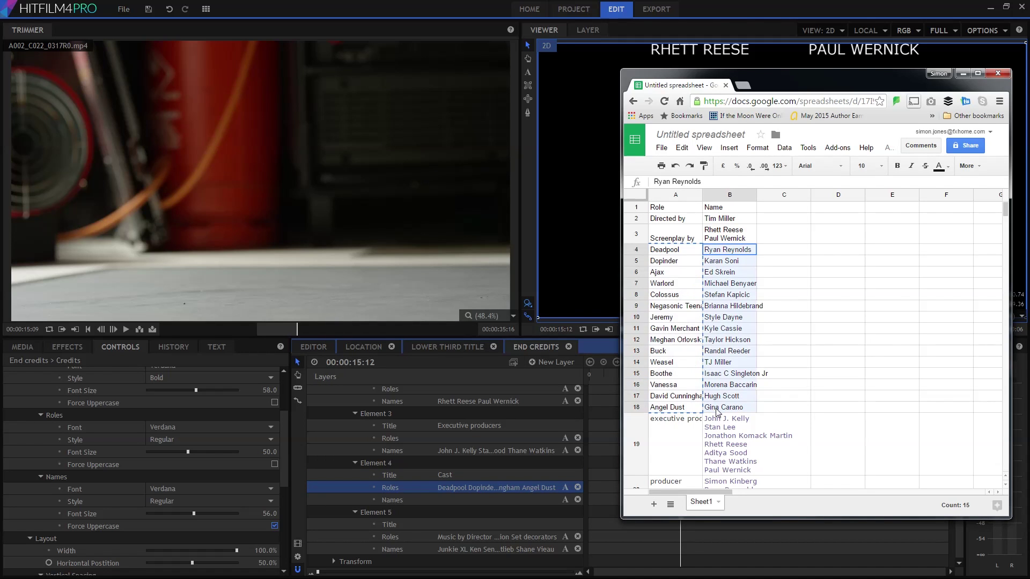
left_click(565, 500)
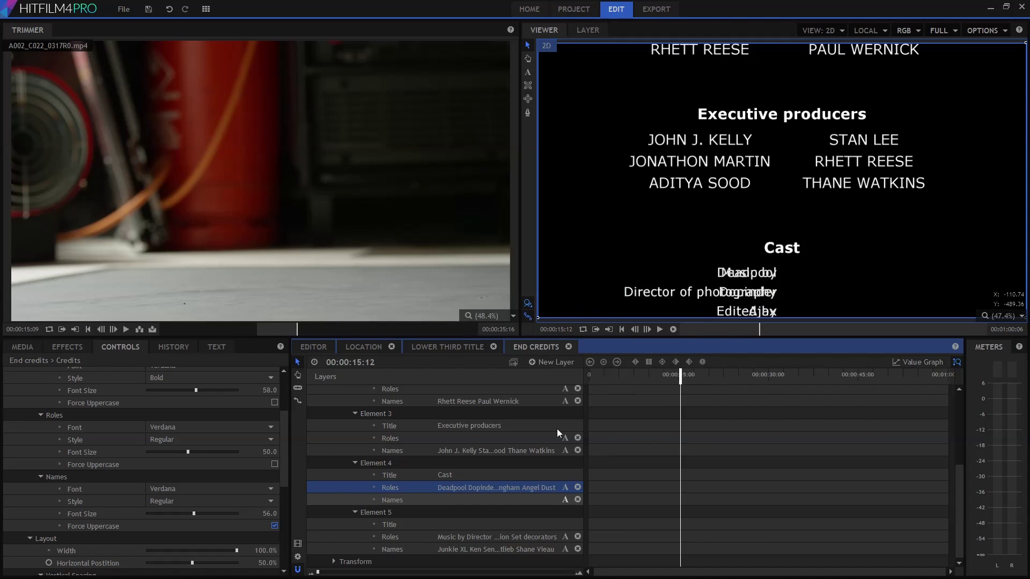
key("ctrl+v")
- Set the credit heading font to Impact and turn on Force Uppercase
left_click(673, 454)
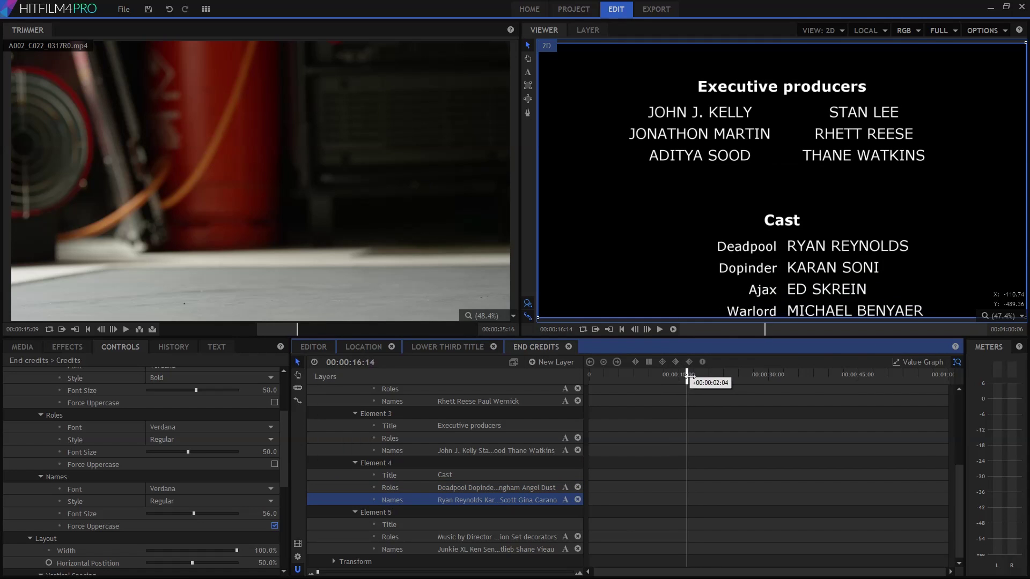
scroll(179, 420, "up", 2)
left_click(179, 421)
scroll(182, 208, "up", 15)
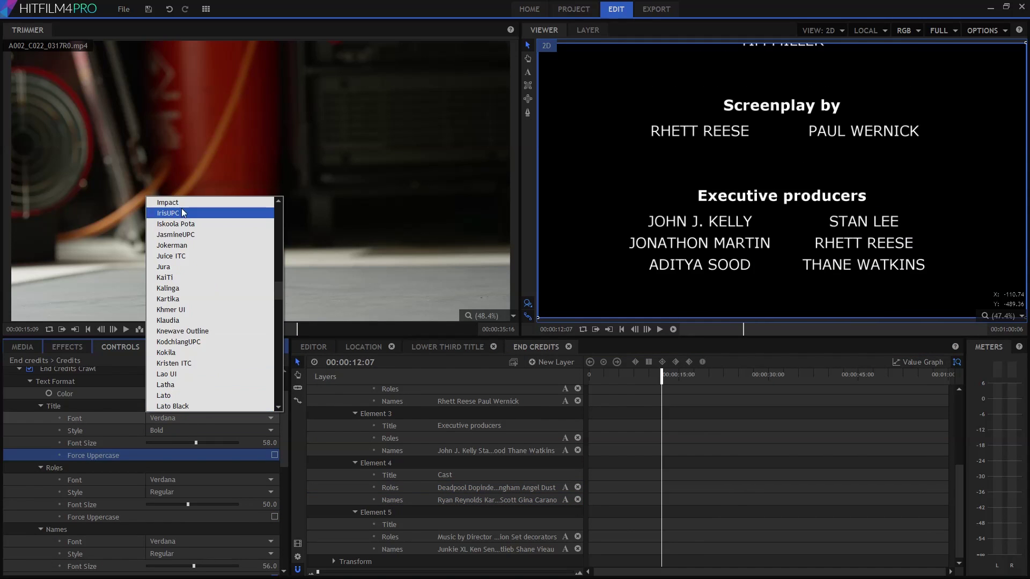
left_click(181, 208)
left_click(276, 456)
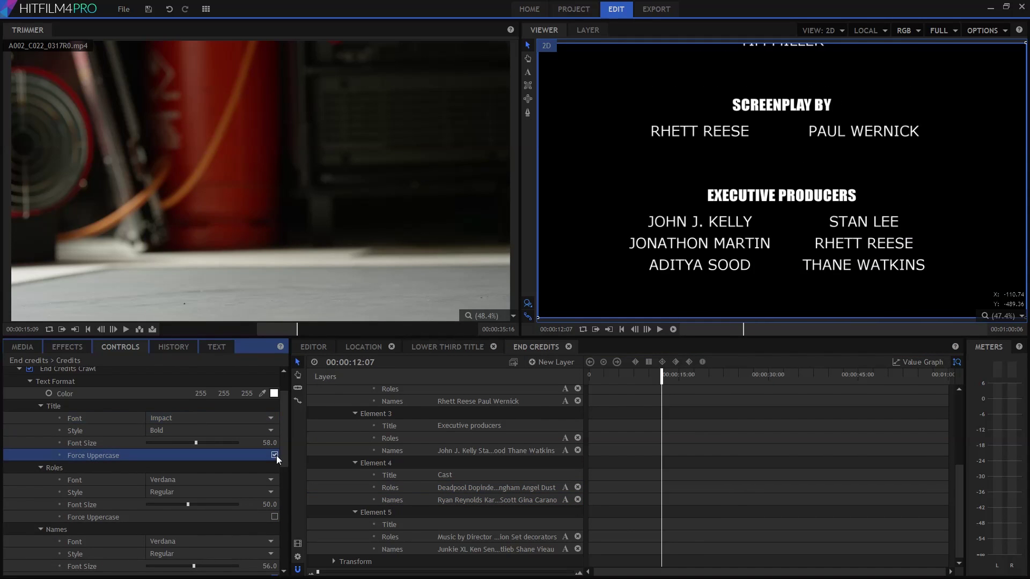
scroll(275, 455, "down", 2)
left_click_drag(662, 376, 704, 380)
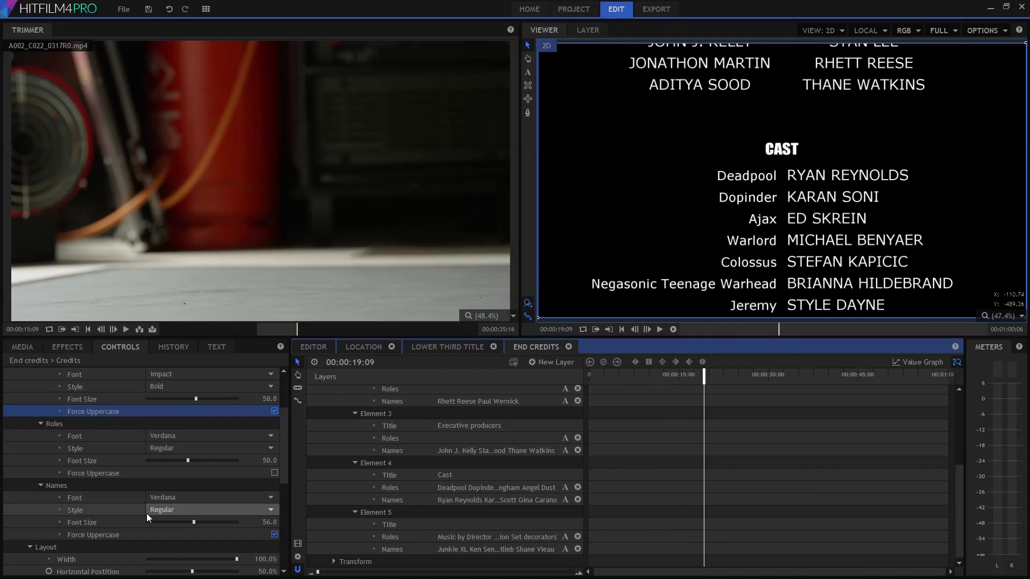
scroll(153, 518, "down", 1)
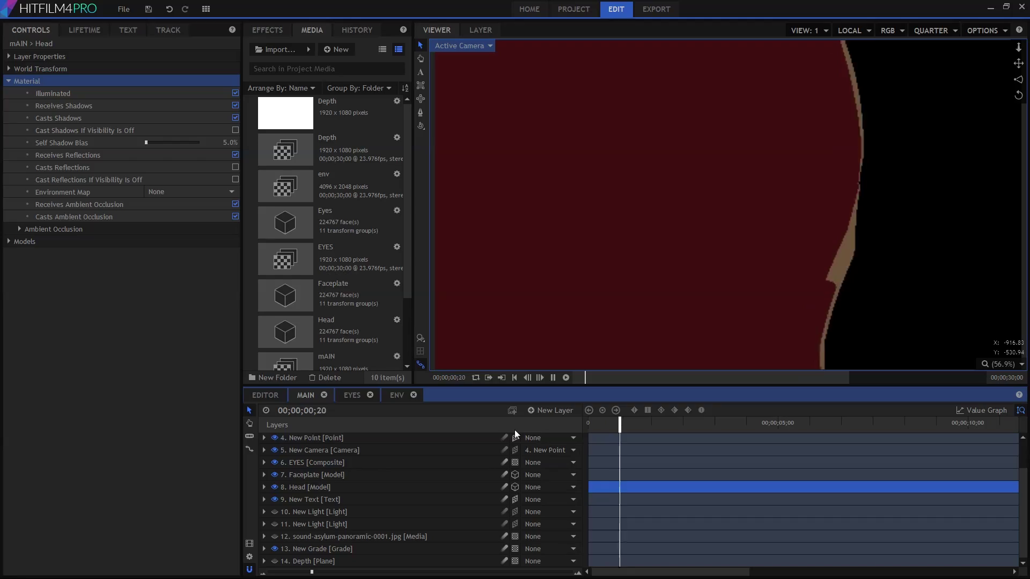
- Turn on the viewer floor grid and play the helmet title animation
left_click(421, 352)
key("space")
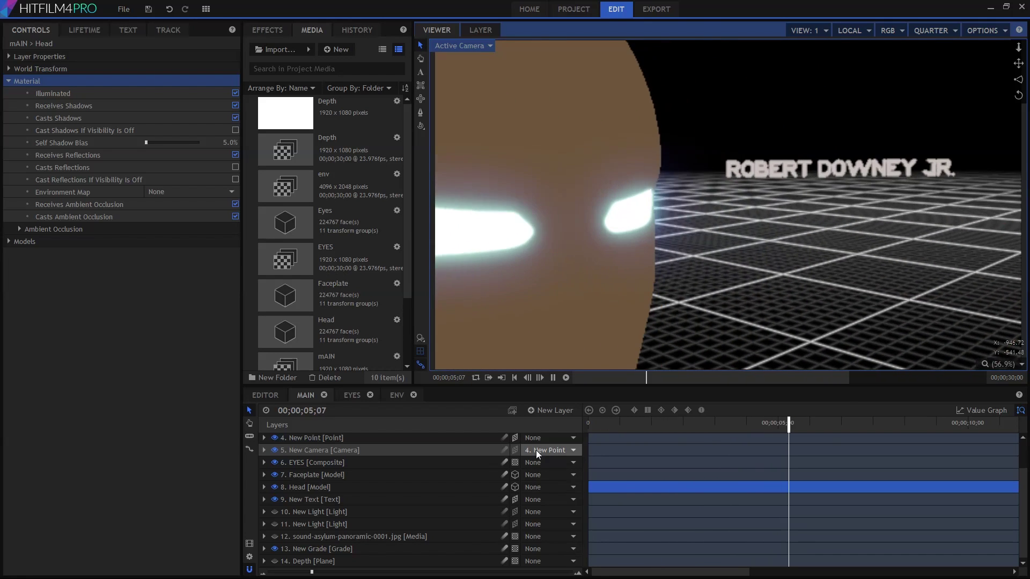
- Set the Faceplate and Head layers' environment map to use the env layer
left_click_drag(602, 423, 713, 424)
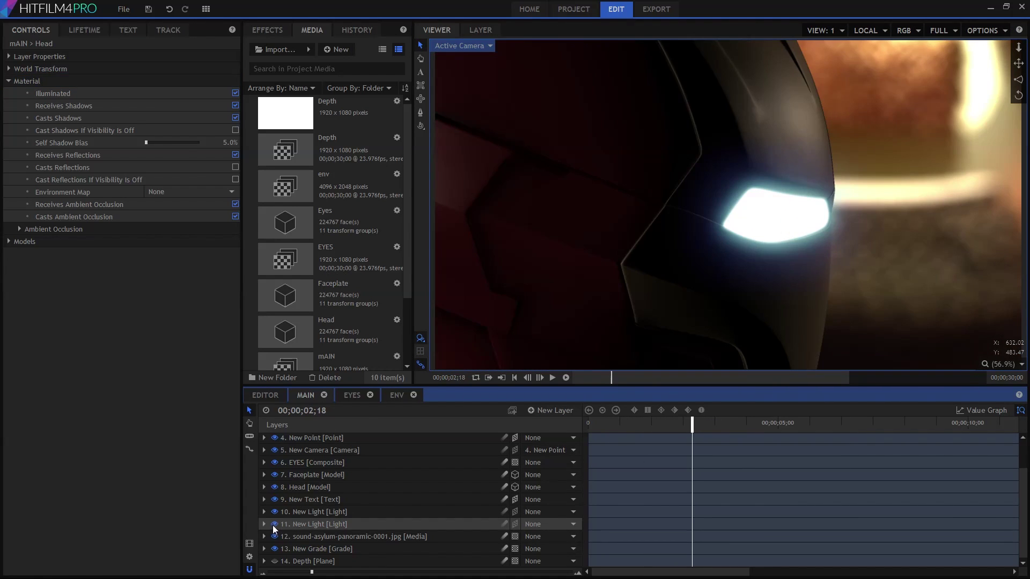
left_click(301, 475)
left_click(177, 192)
left_click(177, 203)
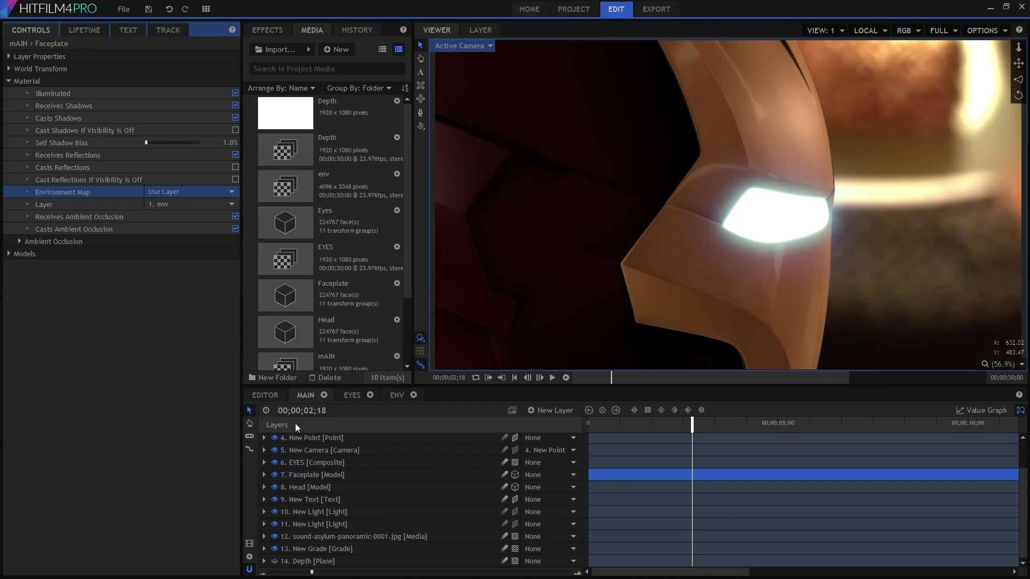
left_click(310, 487)
left_click(177, 191)
left_click(189, 224)
- Turn on visibility for both New Grade layers
scroll(301, 488, "up", 3)
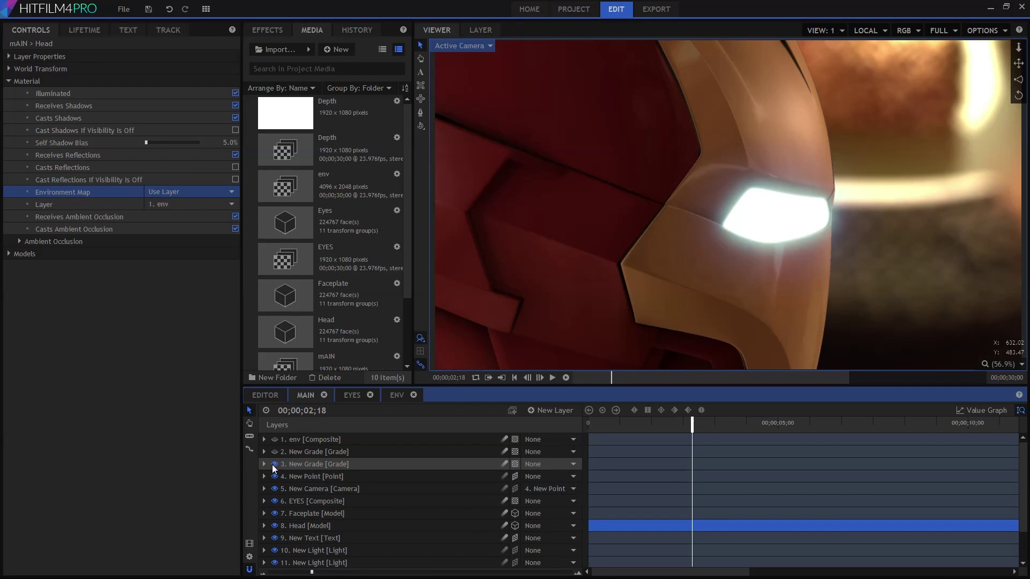
left_click(274, 464)
left_click(275, 451)
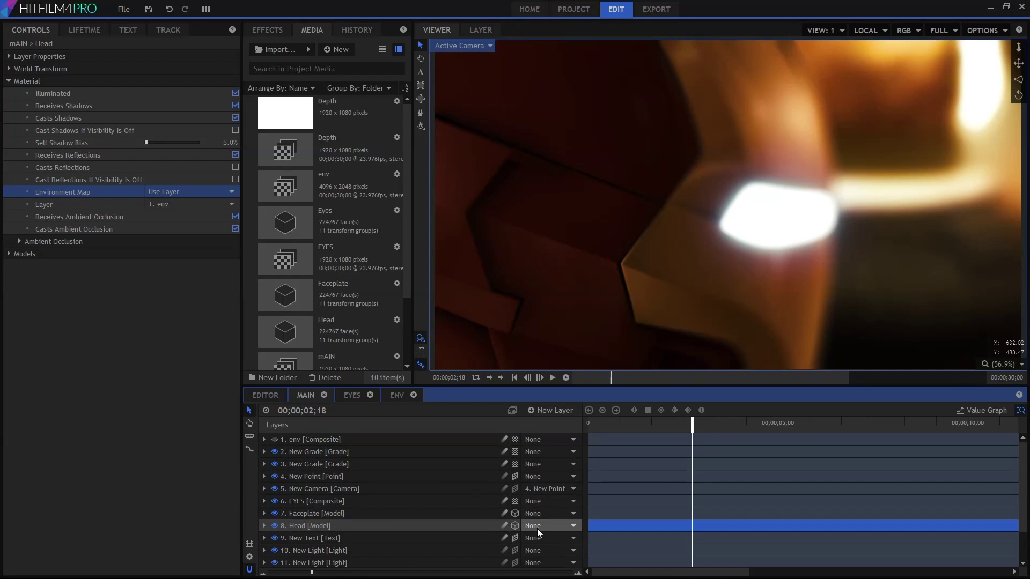